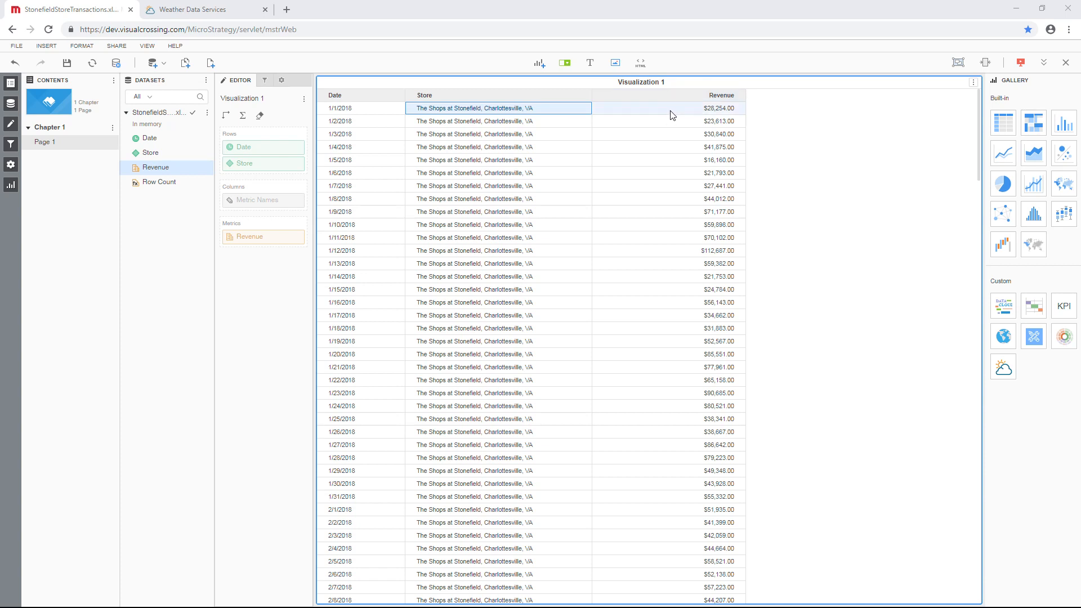
Copy the 1/1/2018 row from the Stonefield grid and start a new query in Weather Data Services
right_click(553, 113)
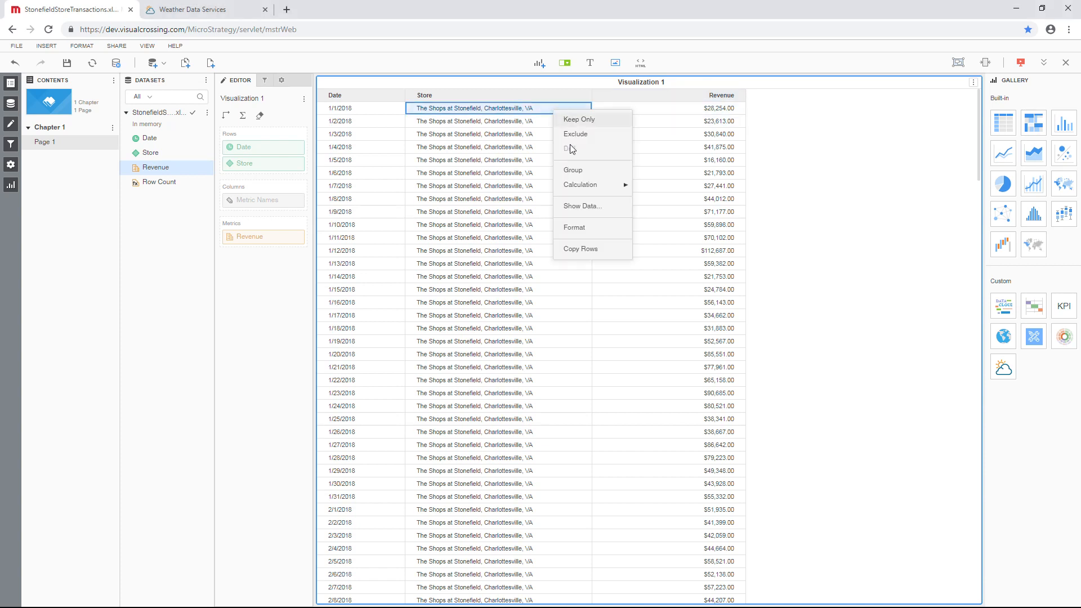
left_click(577, 251)
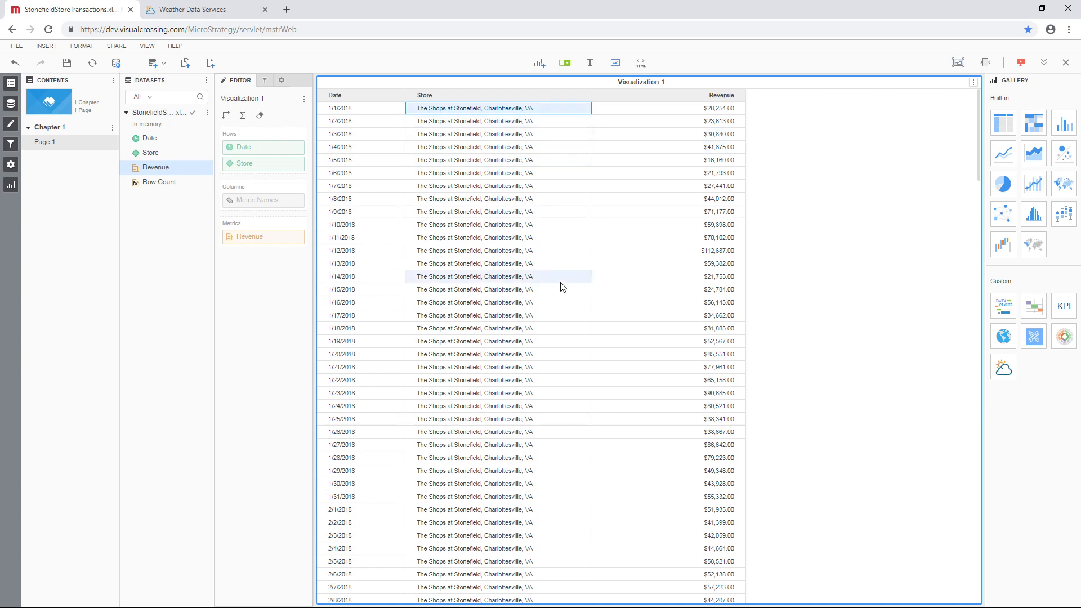
left_click(212, 11)
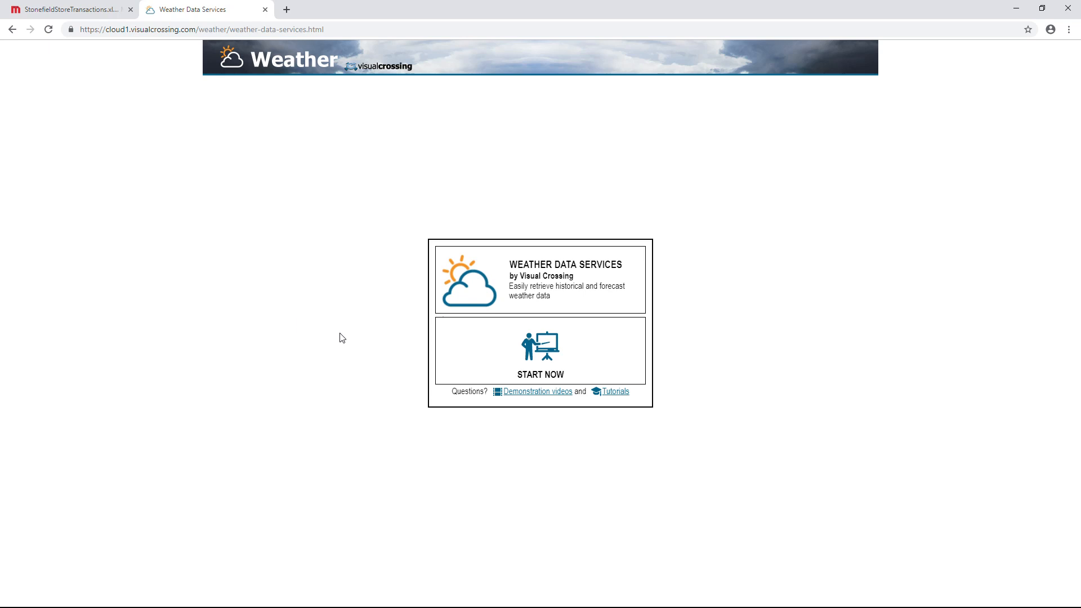
left_click(555, 363)
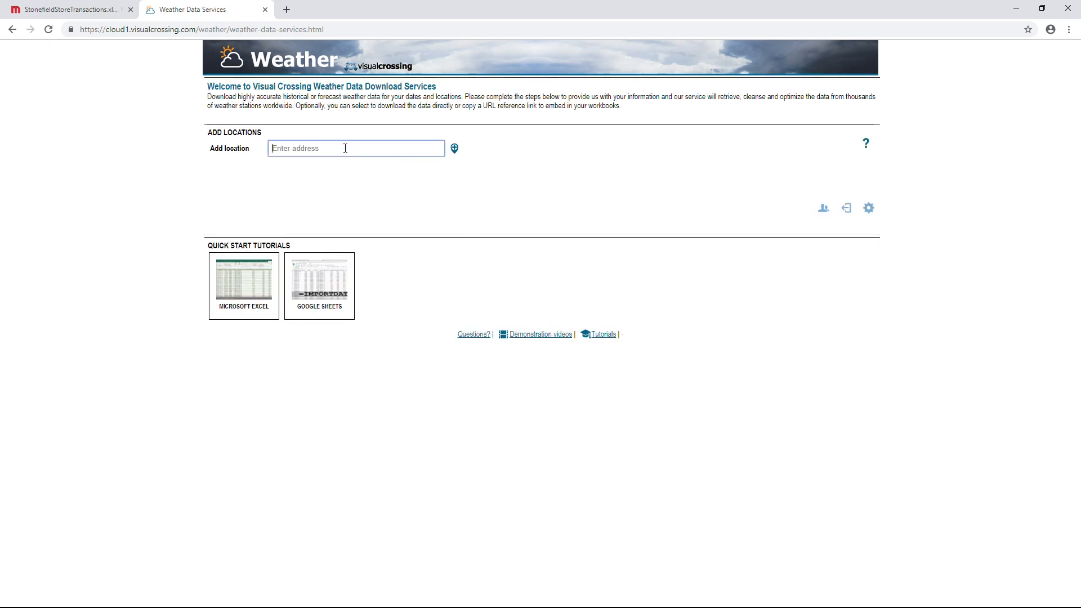
Paste the copied row as the location, trim it to "The Shops at Stonefield, Charlottesville, VA", and add it to the query
key("ctrl+v")
key("BackSpace")
key("BackSpace")
key("BackSpace")
key("BackSpace")
key("BackSpace")
key("BackSpace")
key("BackSpace")
key("BackSpace")
key("BackSpace")
key("BackSpace")
key("BackSpace")
key("BackSpace")
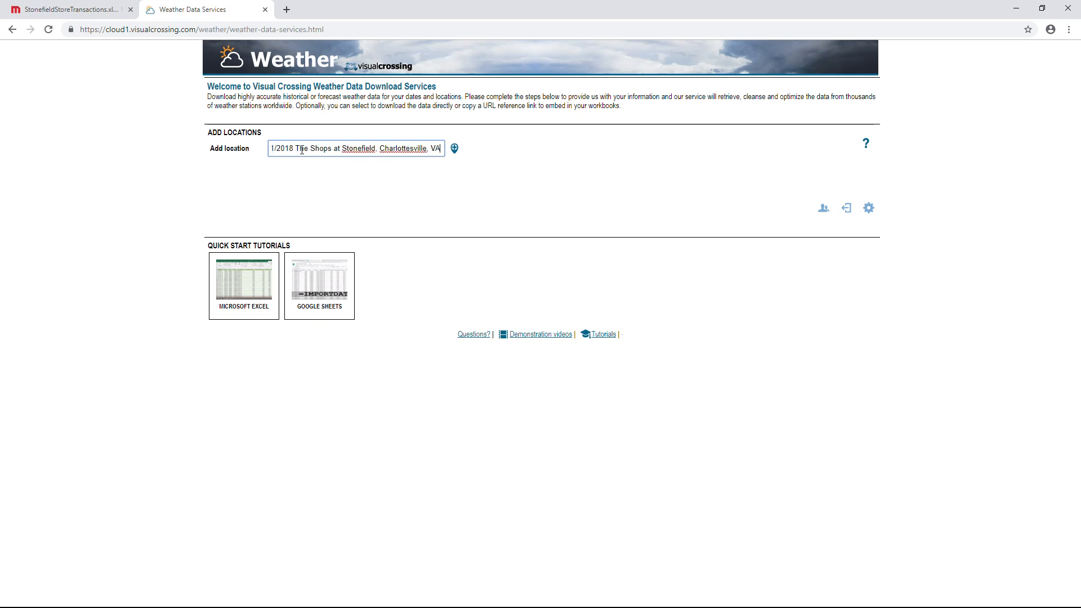
left_click_drag(295, 151, 238, 151)
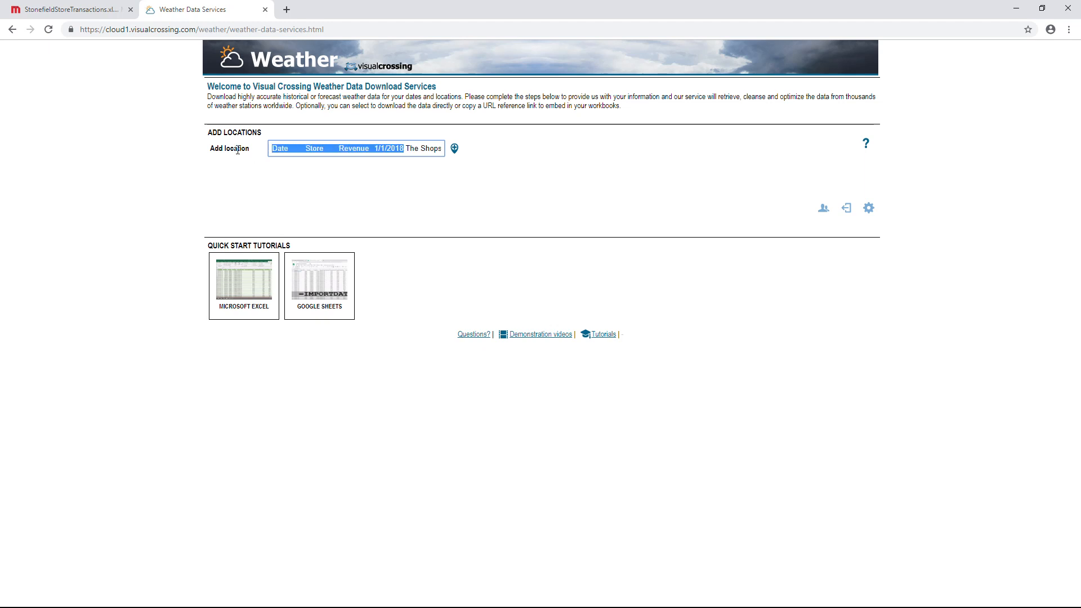
key("BackSpace")
key("Delete")
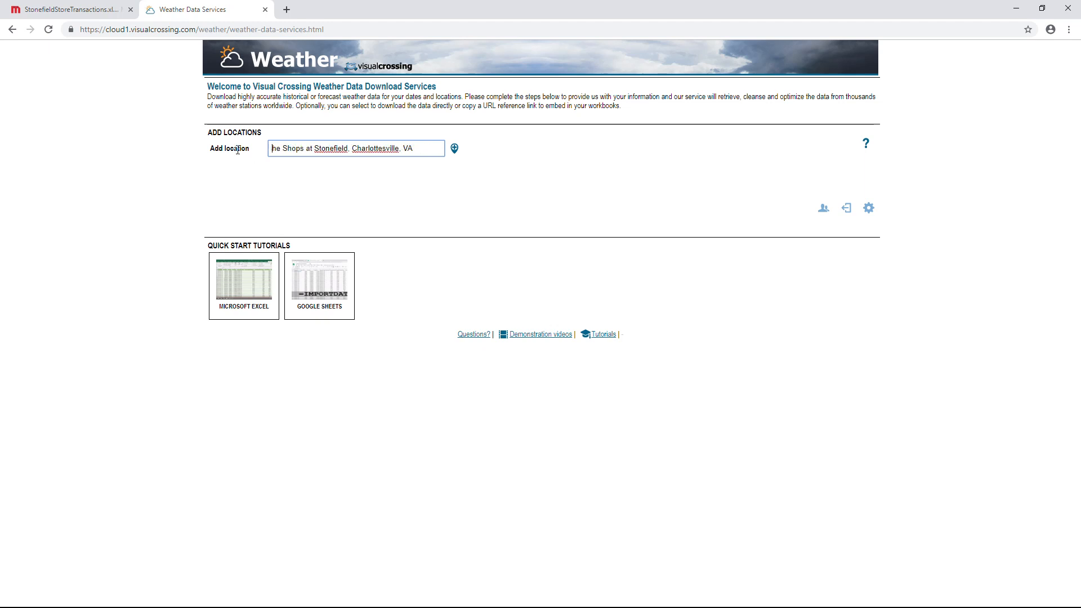
type("T")
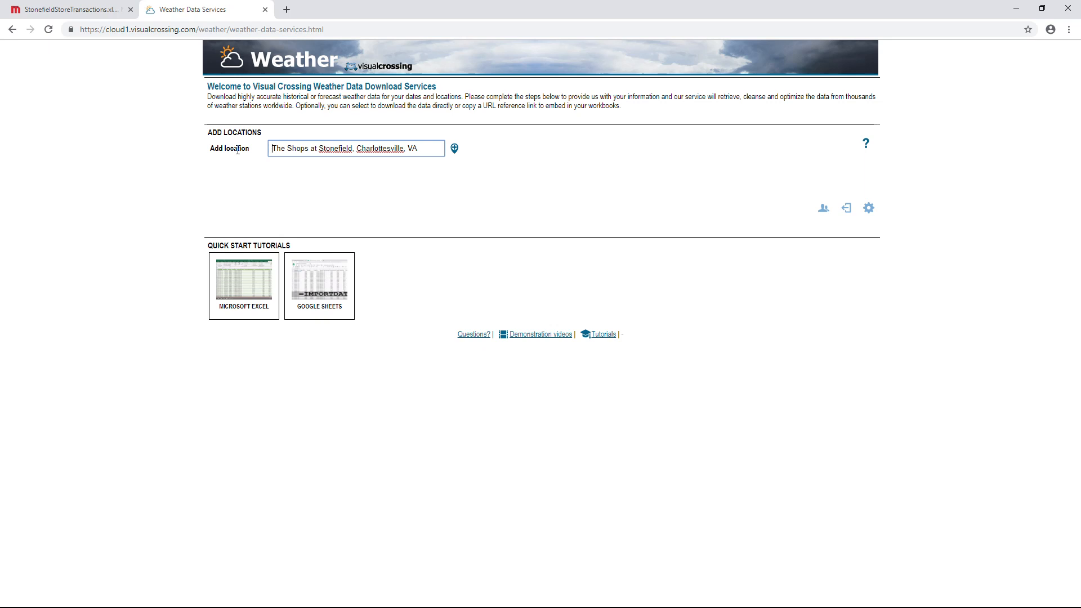
left_click(455, 148)
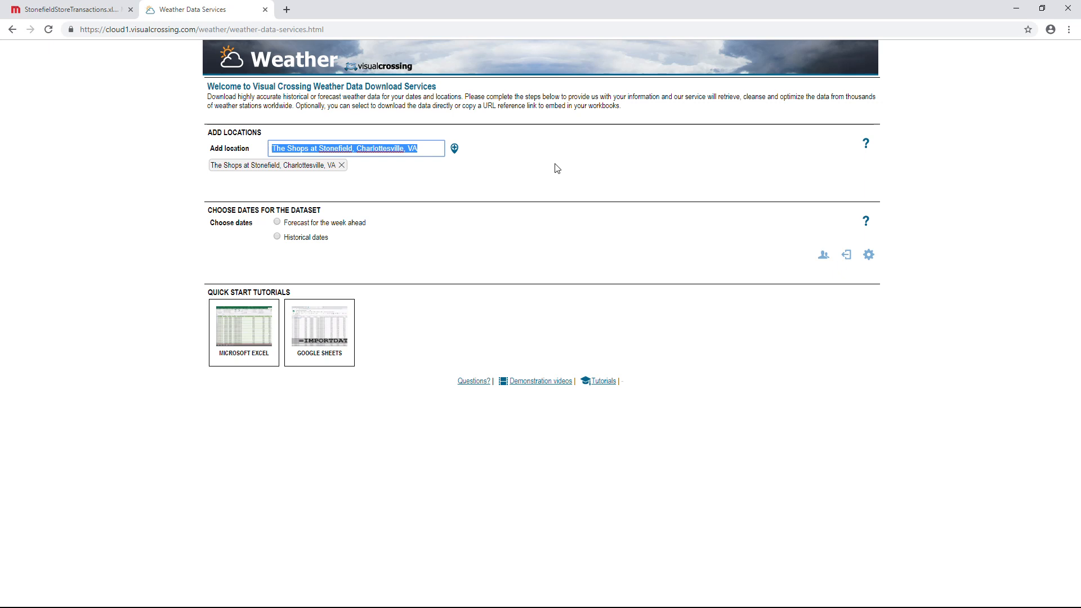
Choose historical dates for the weather dataset, with a range from 2018-01-01 to 2018-12-31
left_click(278, 237)
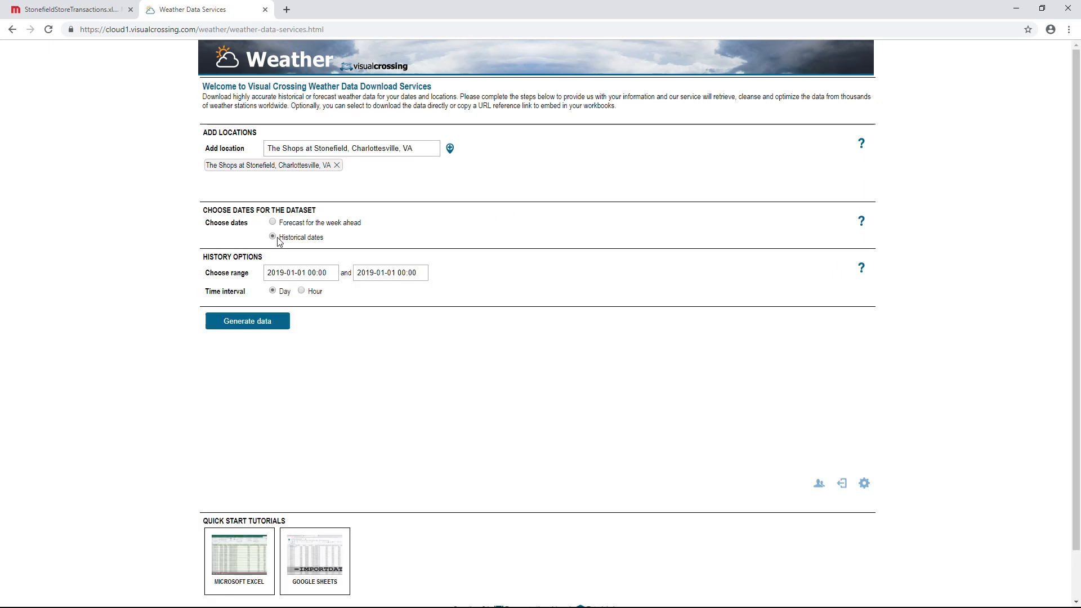
left_click(308, 276)
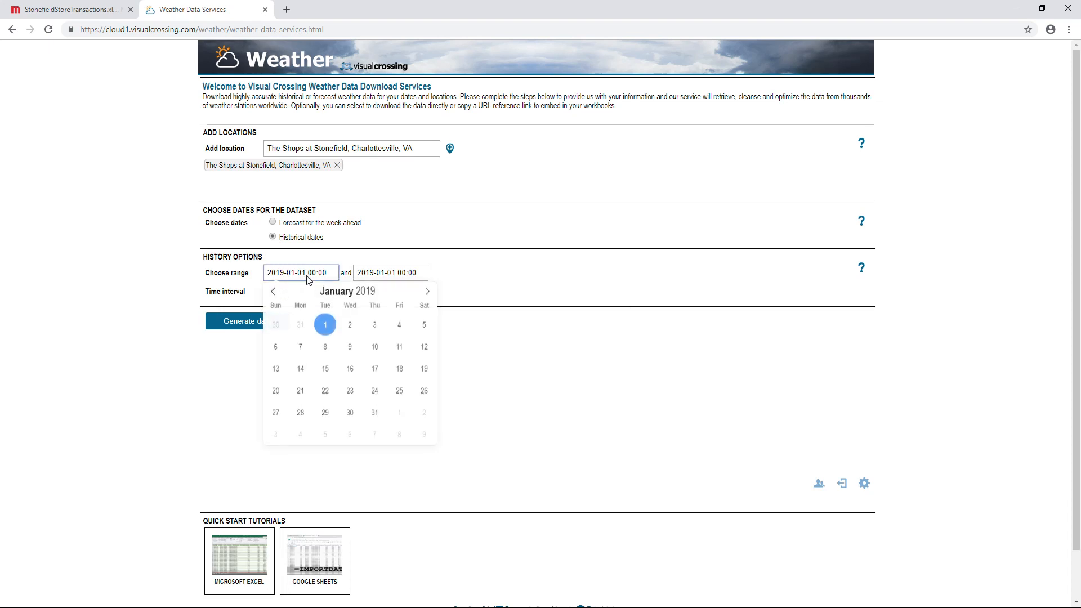
triple_click(273, 292)
double_click(273, 292)
triple_click(273, 292)
left_click(273, 292)
double_click(273, 292)
left_click(273, 292)
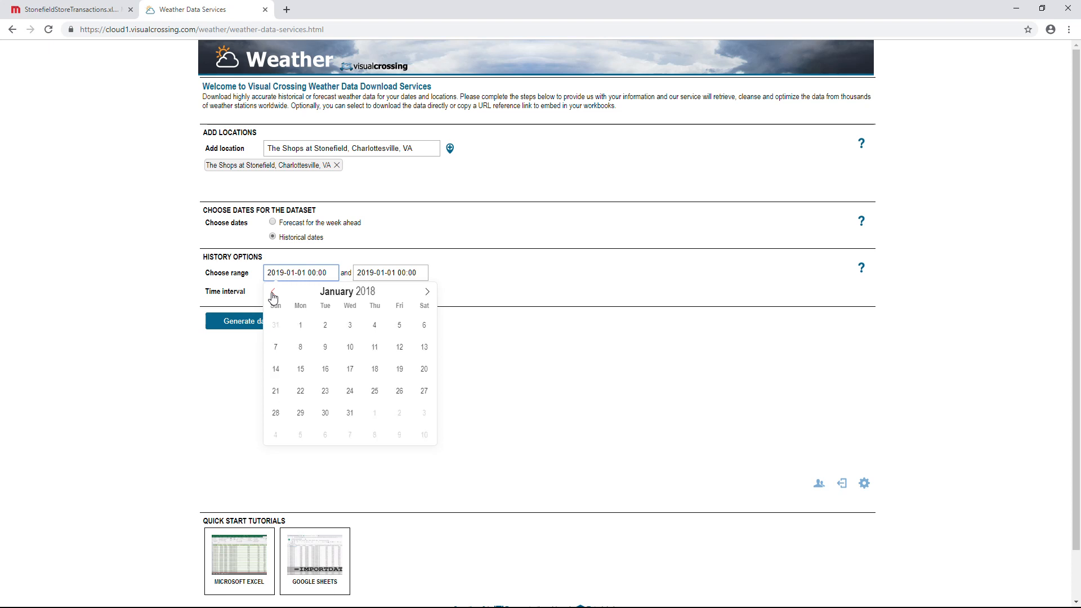
left_click(300, 325)
left_click(369, 274)
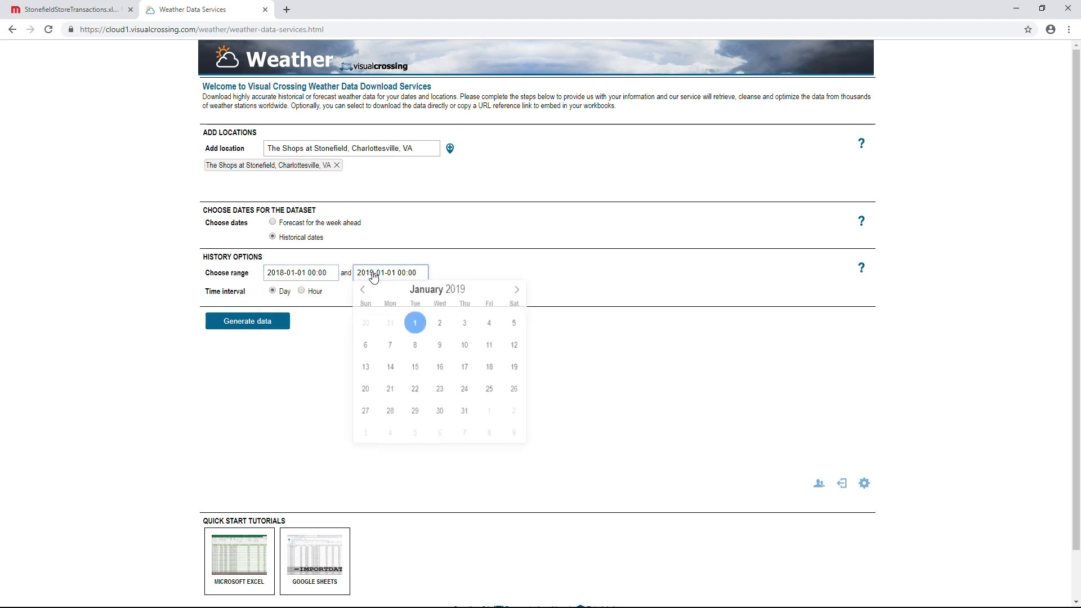
left_click(388, 331)
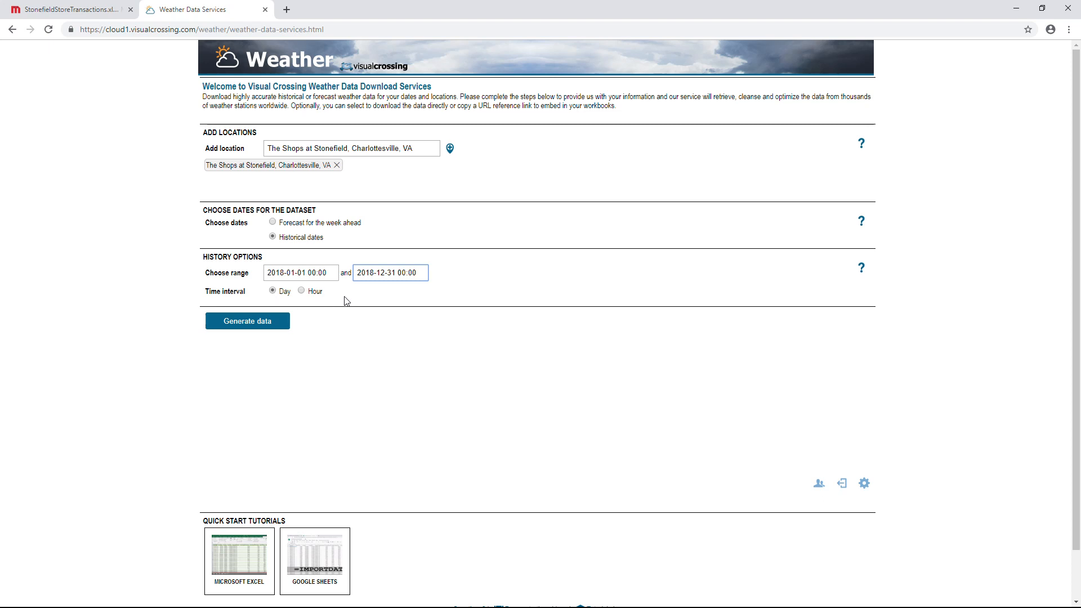
Generate the daily weather data and copy its generated link to the clipboard
left_click(259, 327)
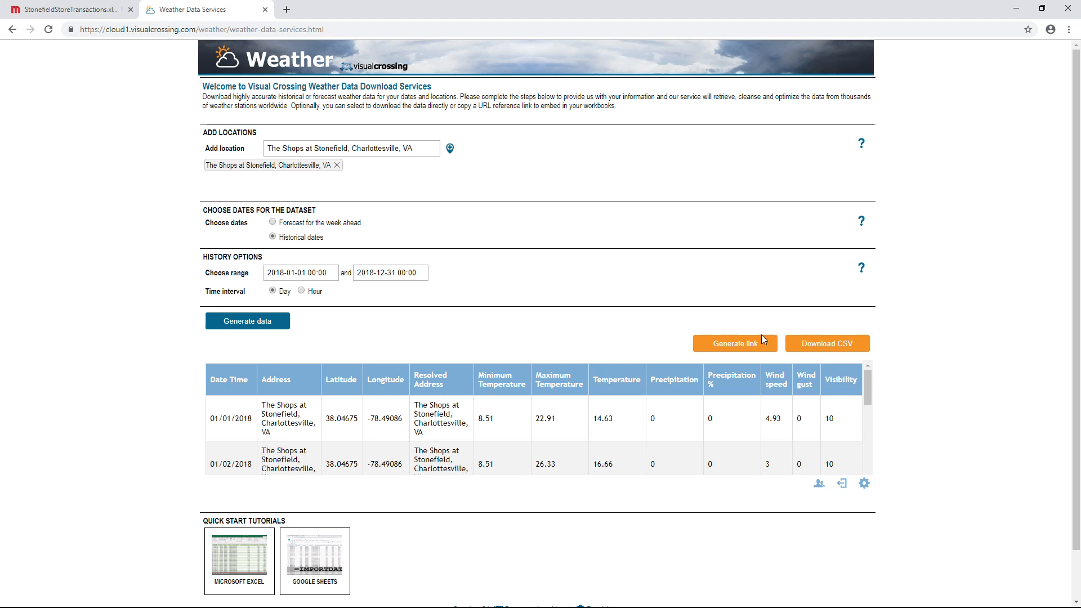
left_click(746, 346)
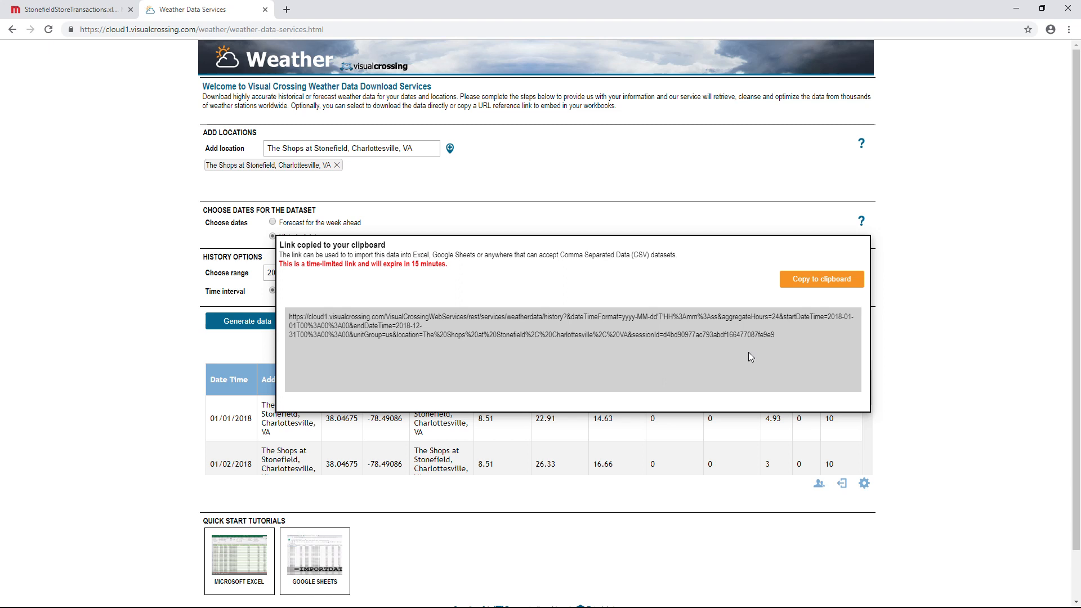
left_click(806, 284)
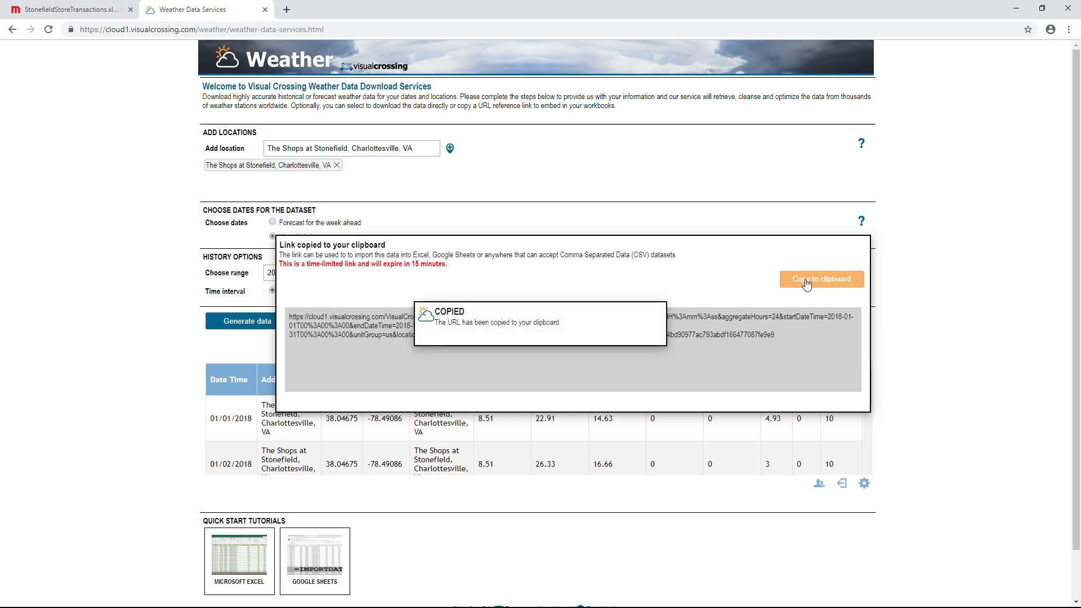
Switch back to the MicroStrategy dossier and open the StonefieldStoreTransactions dataset for editing as the stand-alone dataset
left_click(71, 10)
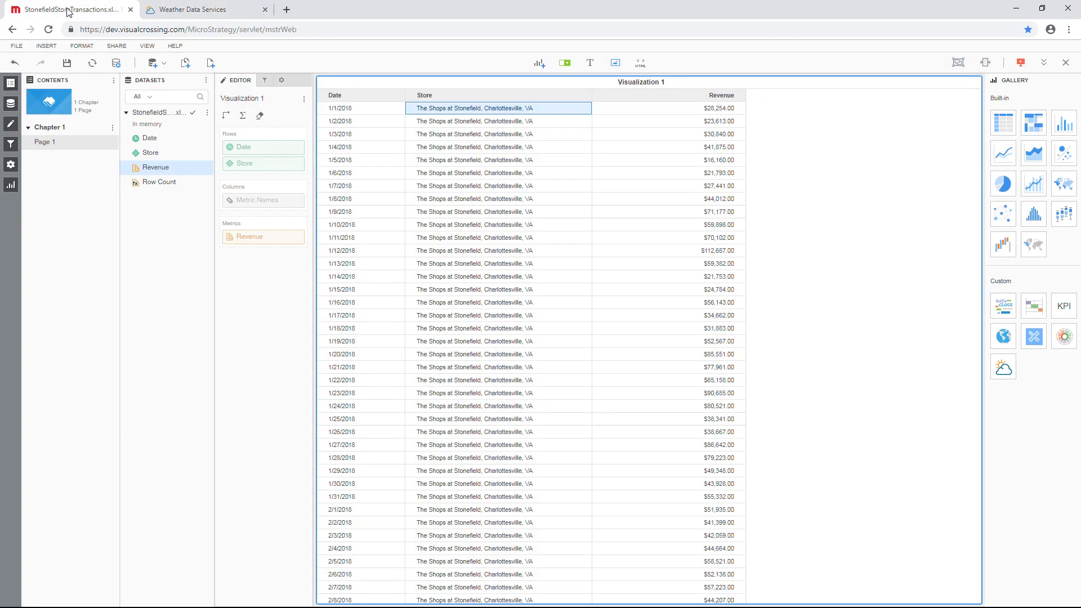
left_click(208, 113)
left_click(225, 130)
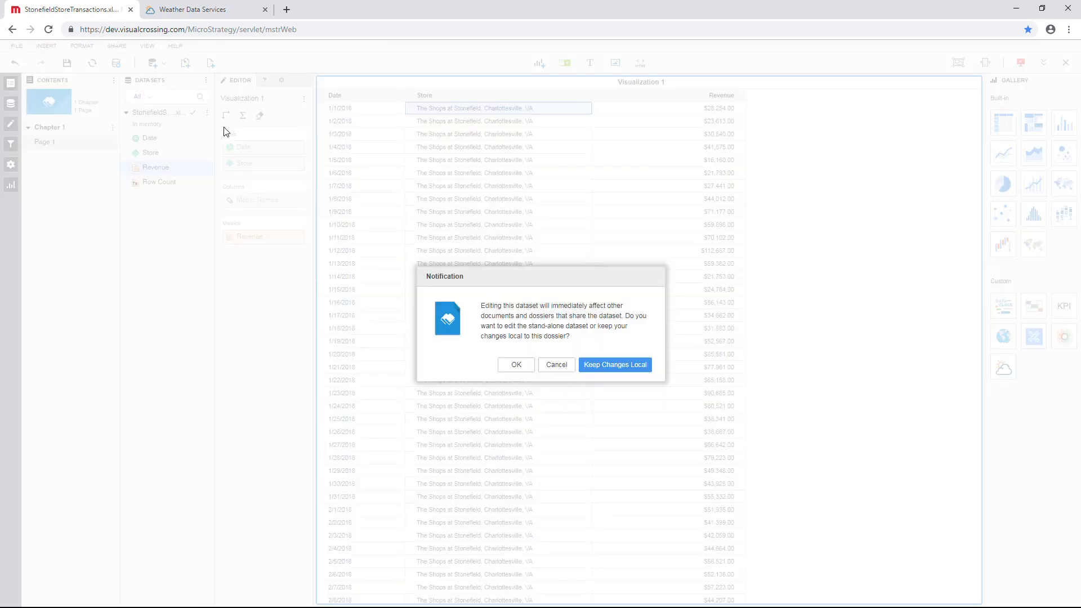
left_click(515, 366)
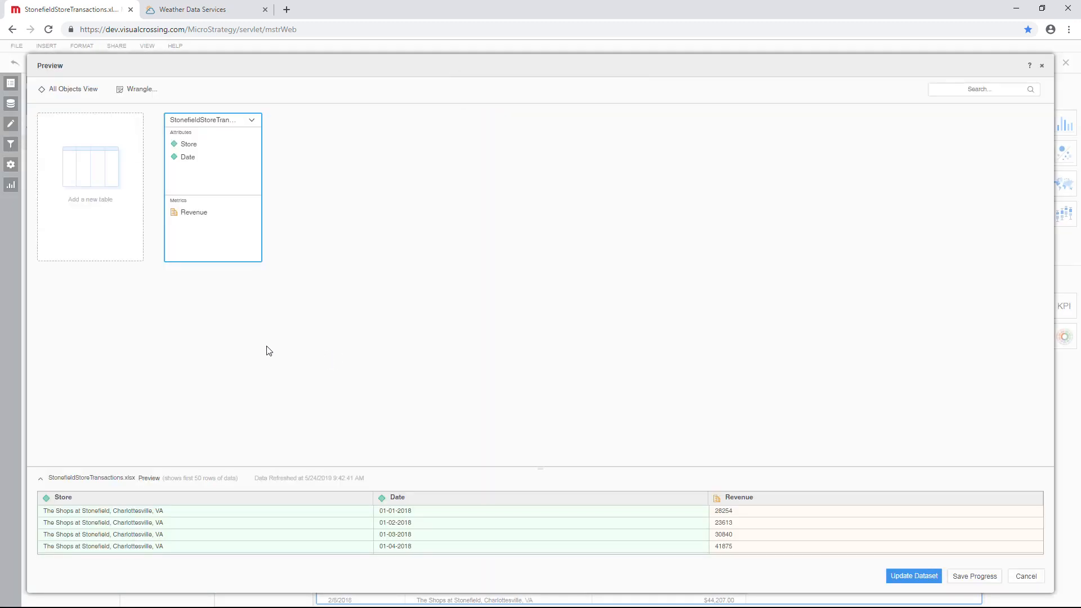
Add a new table to the dataset from a URL, using the copied weather data link with Anonymous access
left_click(99, 181)
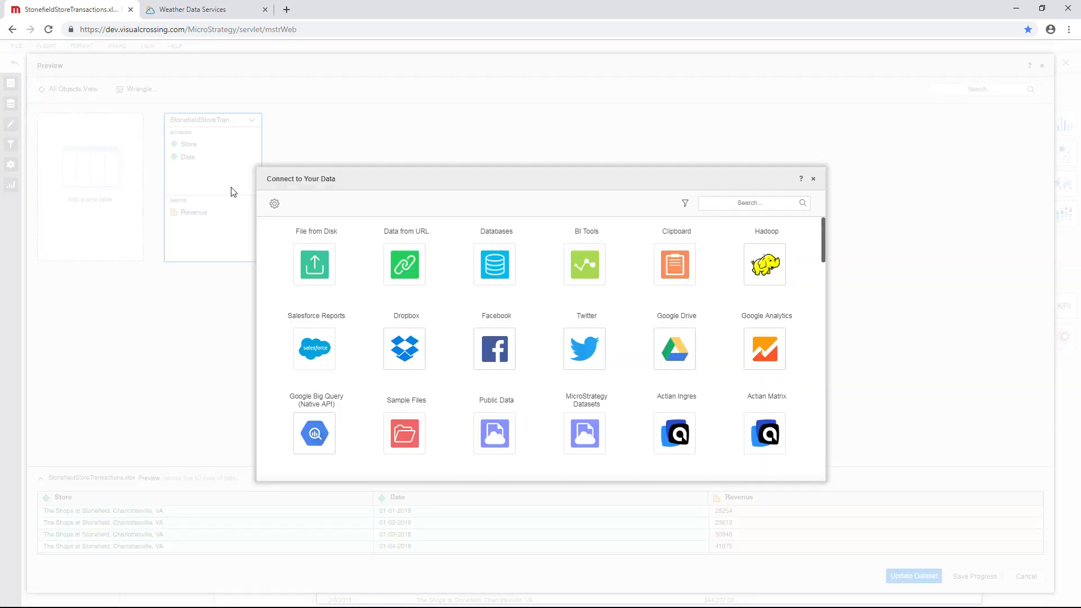
left_click(415, 269)
left_click(433, 355)
key("ctrl+v")
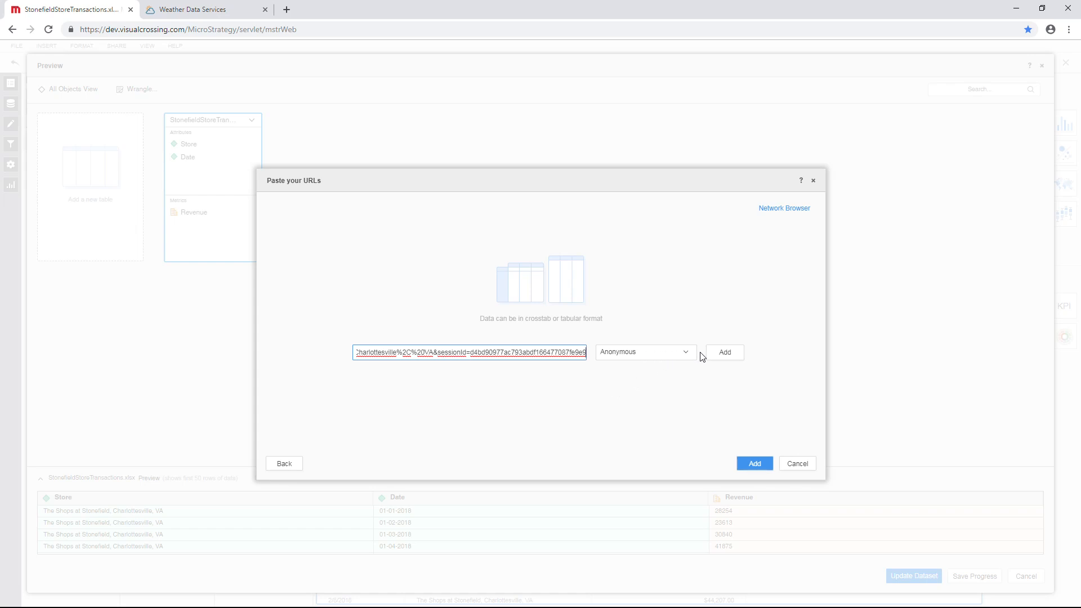
left_click(756, 463)
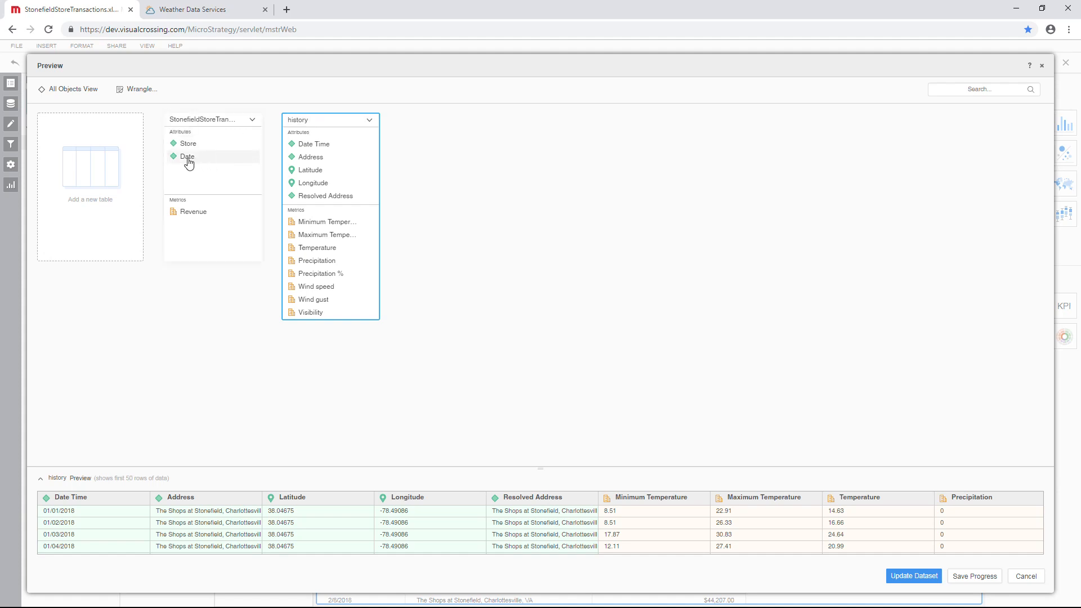
Map the Date attribute of the store transactions table to Date Time in the history table
left_click_drag(189, 162, 313, 146)
left_click_drag(313, 145, 314, 147)
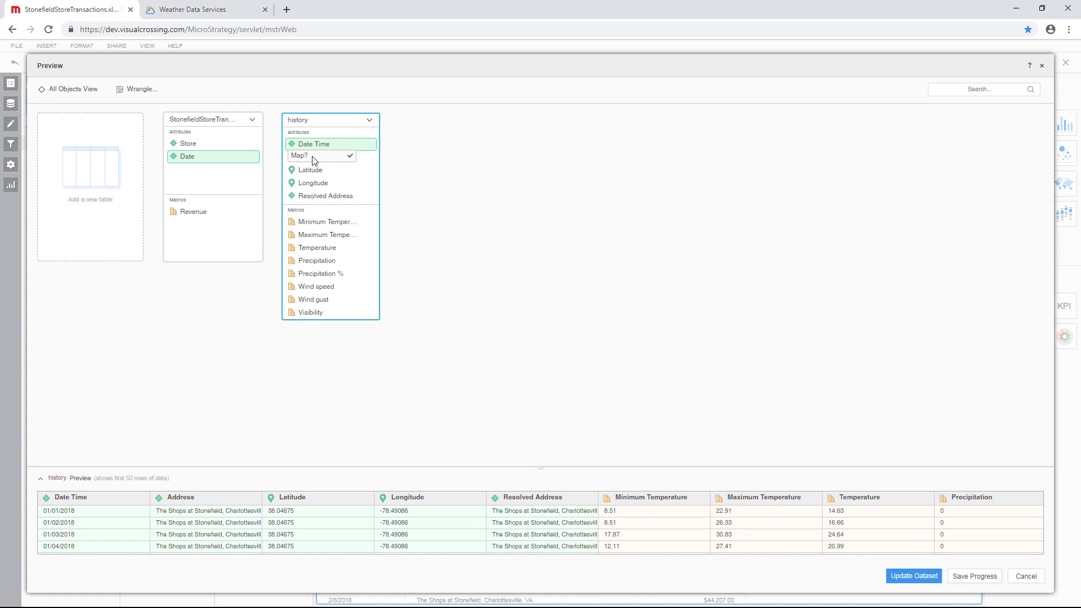
left_click_drag(314, 161, 315, 160)
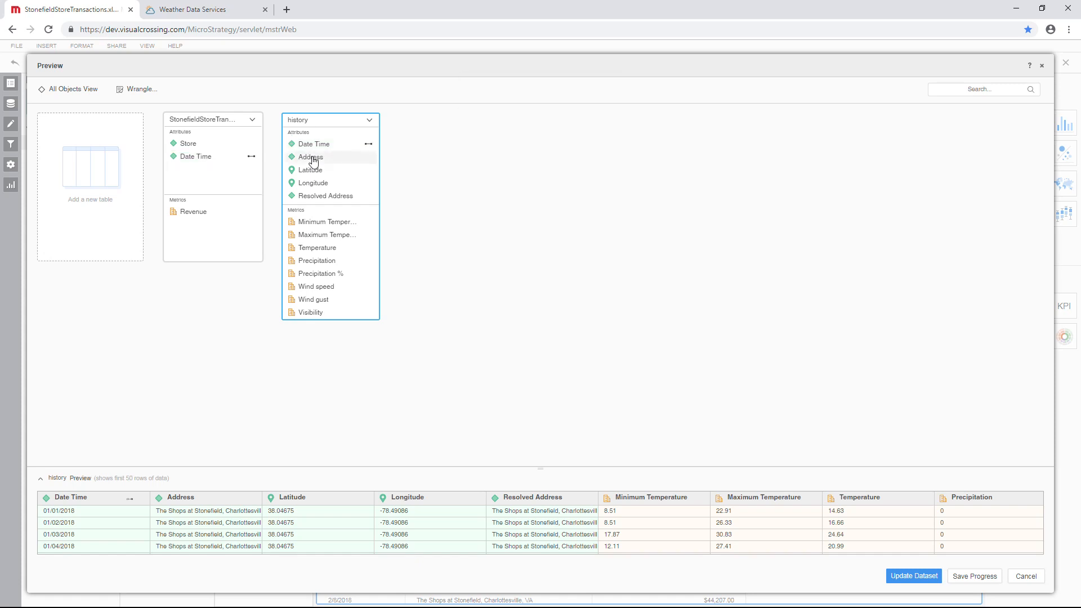
Map the Store attribute to Address in the history table and update the dataset
left_click_drag(192, 145, 313, 165)
left_click(323, 171)
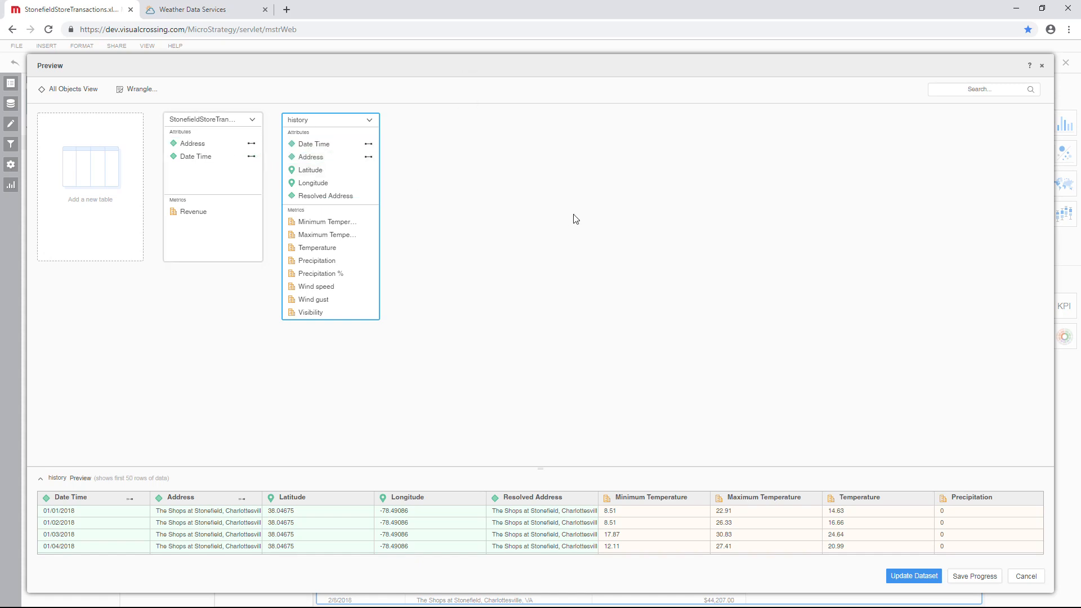
left_click(899, 582)
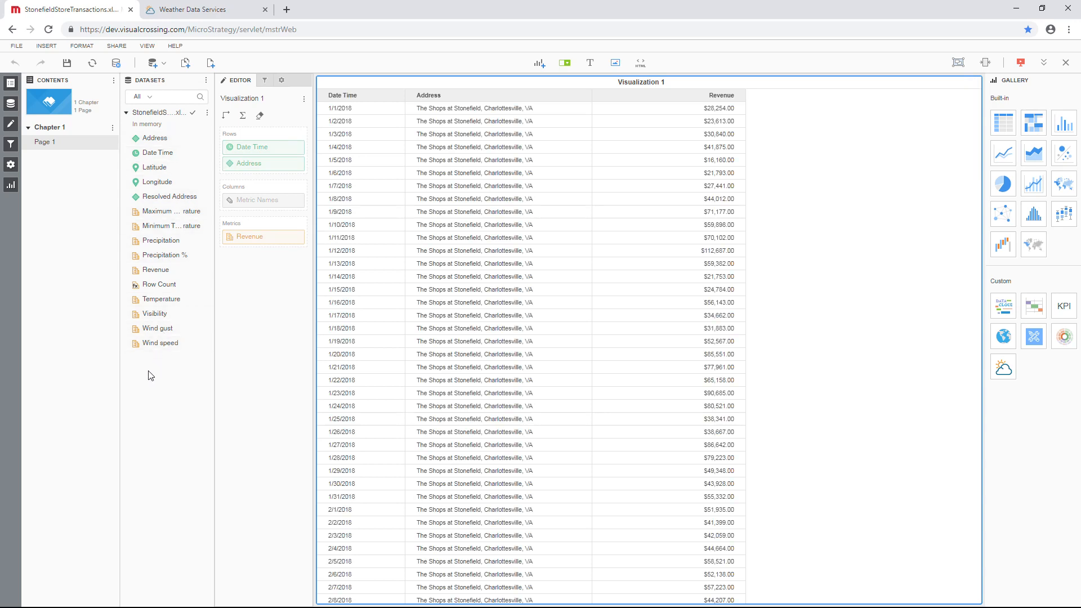
Add the Temperature metric to the revenue grid and change the visualization to a combo chart
left_click_drag(151, 303, 239, 249)
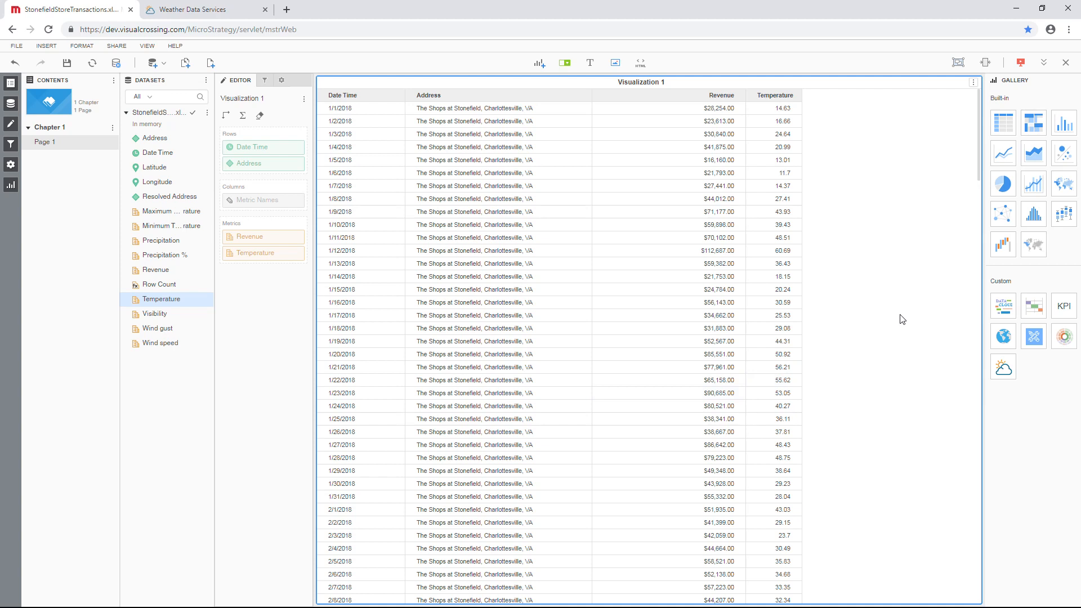
left_click(1035, 184)
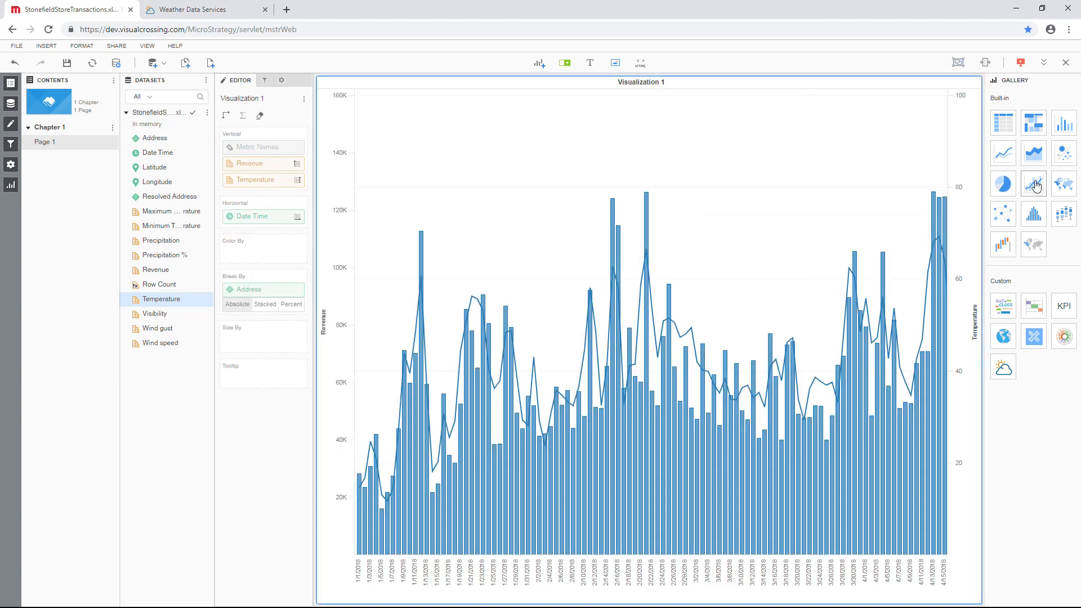